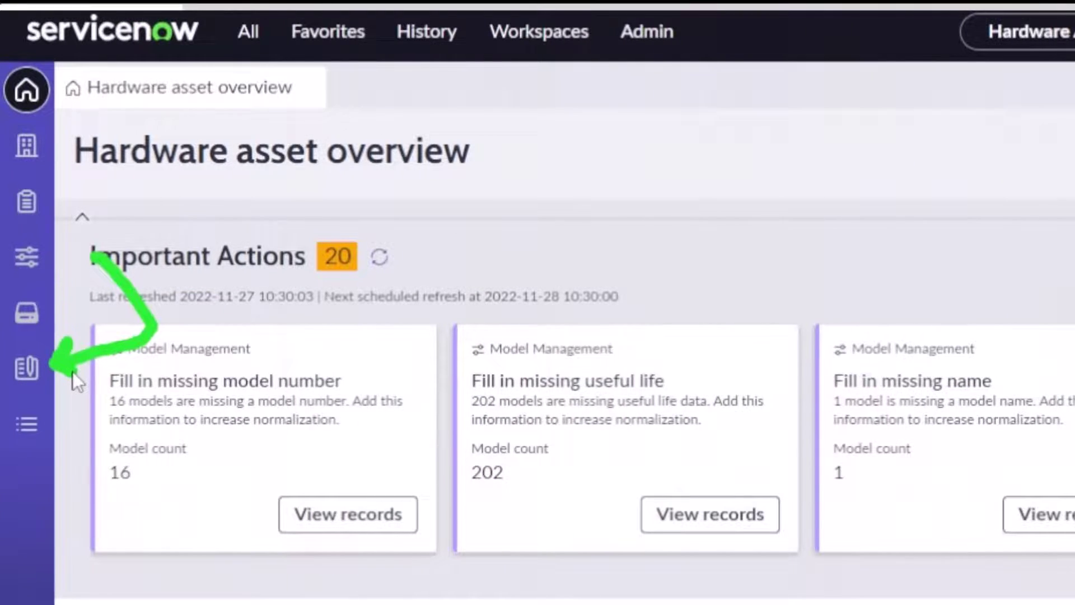
# Step: Open the Contract management landing page from the left sidebar
pyautogui.click(28, 374)
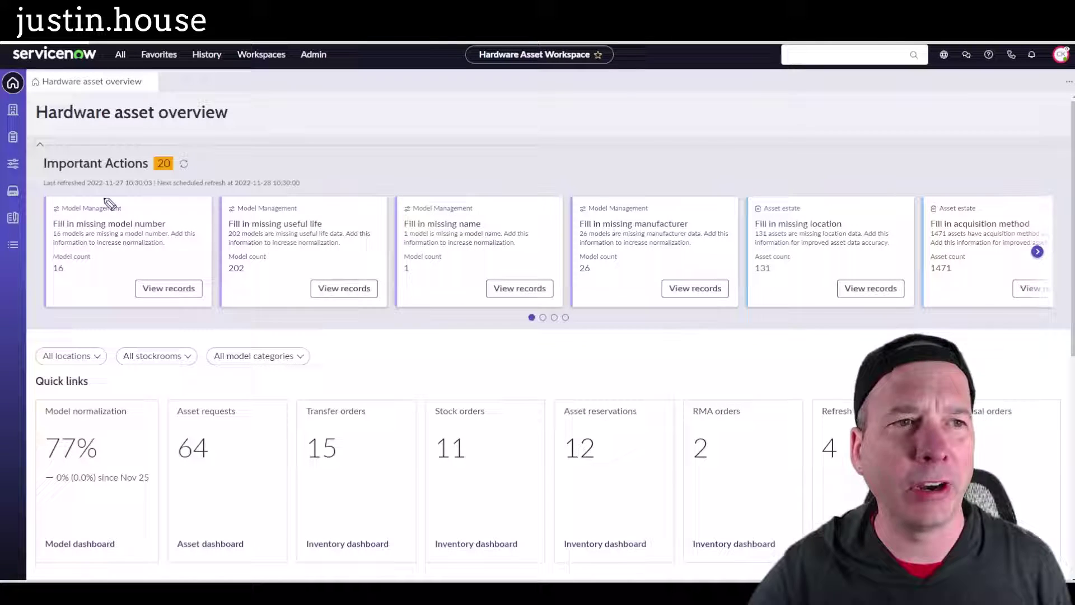
pyautogui.moveTo(104, 182)
pyautogui.mouseDown()
pyautogui.moveTo(67, 231)
pyautogui.moveTo(31, 228)
pyautogui.mouseUp()
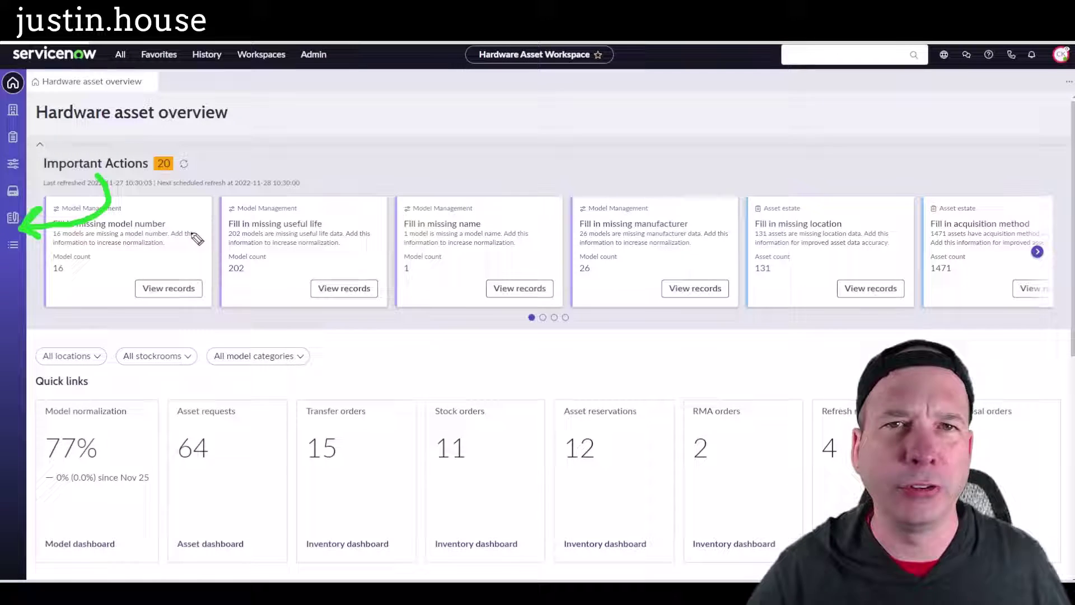
pyautogui.moveTo(612, 380)
pyautogui.mouseDown()
pyautogui.moveTo(48, 414)
pyautogui.moveTo(405, 497)
pyautogui.moveTo(597, 399)
pyautogui.mouseUp()
pyautogui.press('e')
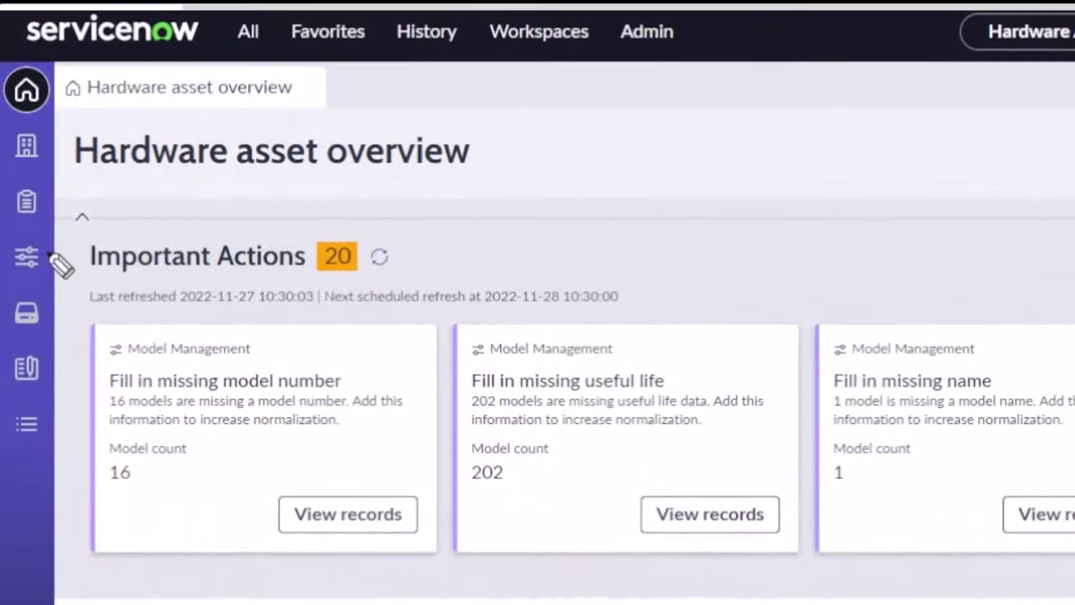
pyautogui.moveTo(95, 257)
pyautogui.mouseDown()
pyautogui.moveTo(108, 360)
pyautogui.moveTo(73, 374)
pyautogui.mouseUp()
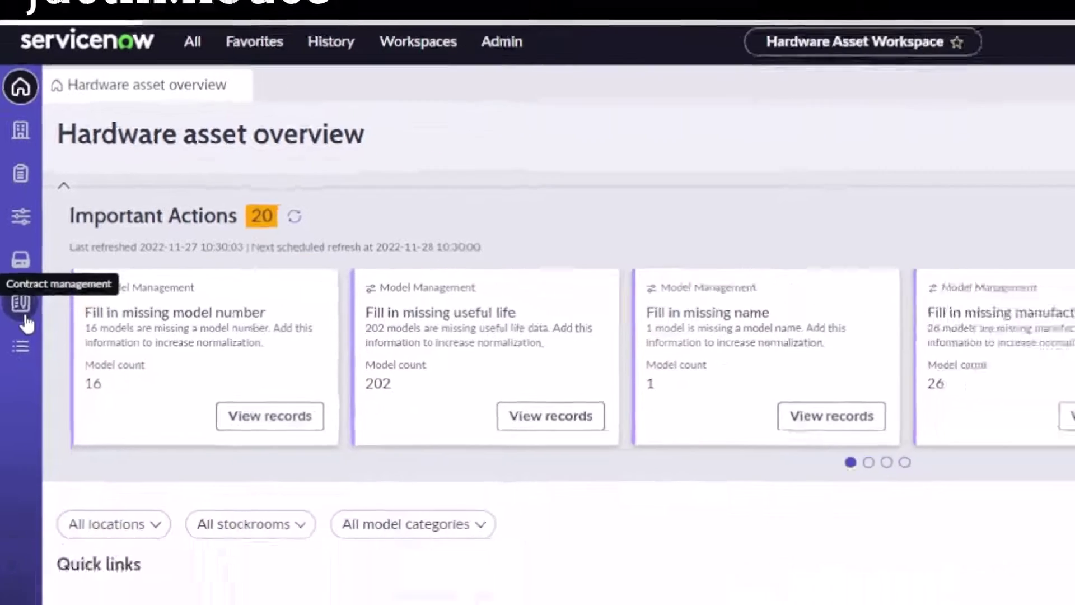
pyautogui.click(29, 374)
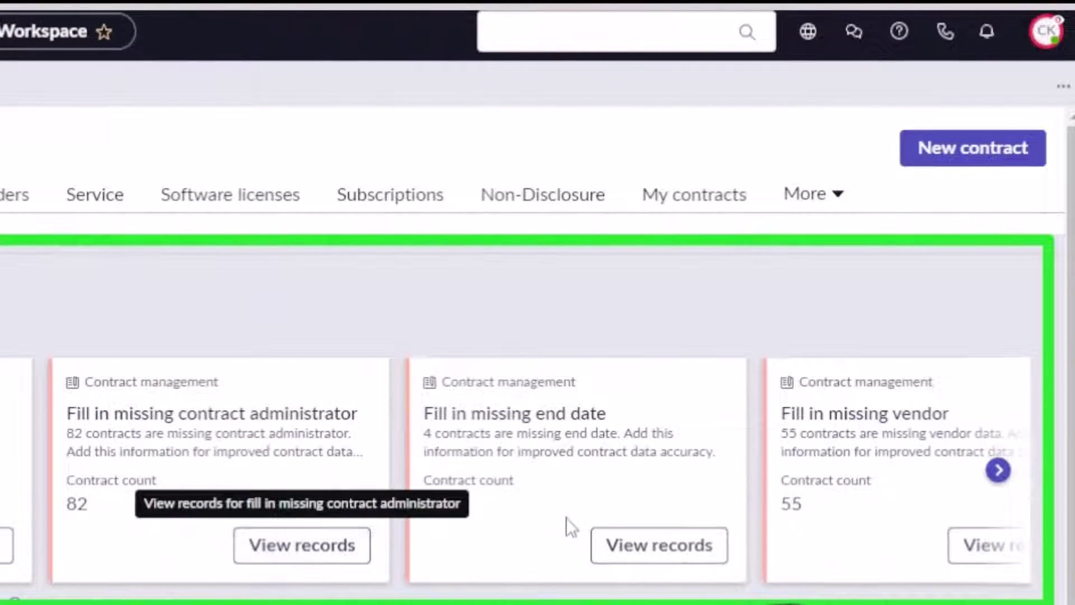
# Step: Advance the Important Actions cards to show Open contract renewal requests
pyautogui.click(1002, 472)
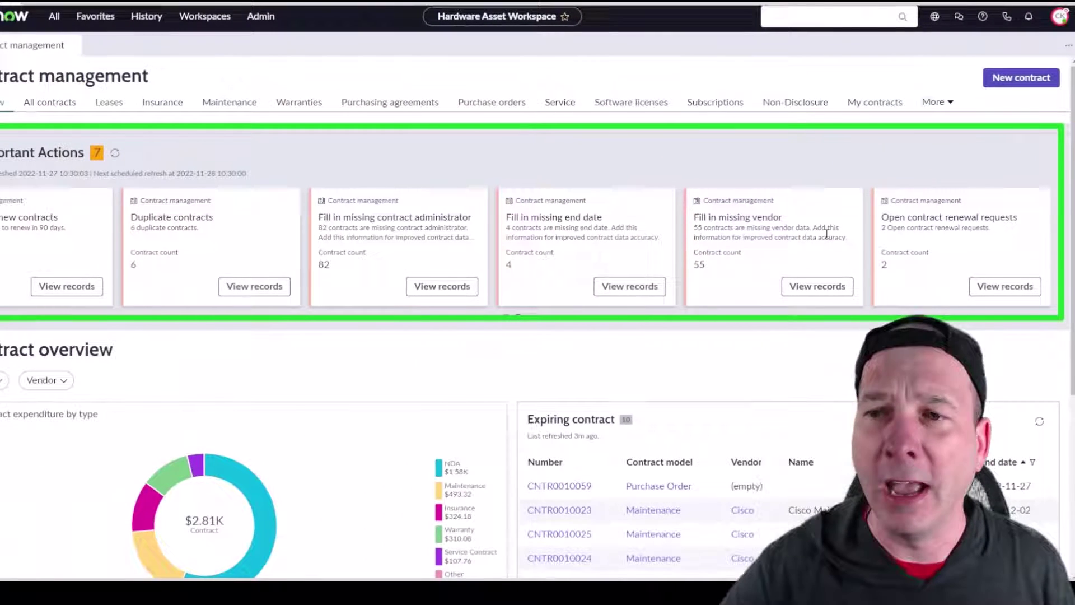
pyautogui.moveTo(952, 179)
pyautogui.mouseDown()
pyautogui.moveTo(1000, 137)
pyautogui.moveTo(994, 108)
pyautogui.mouseUp()
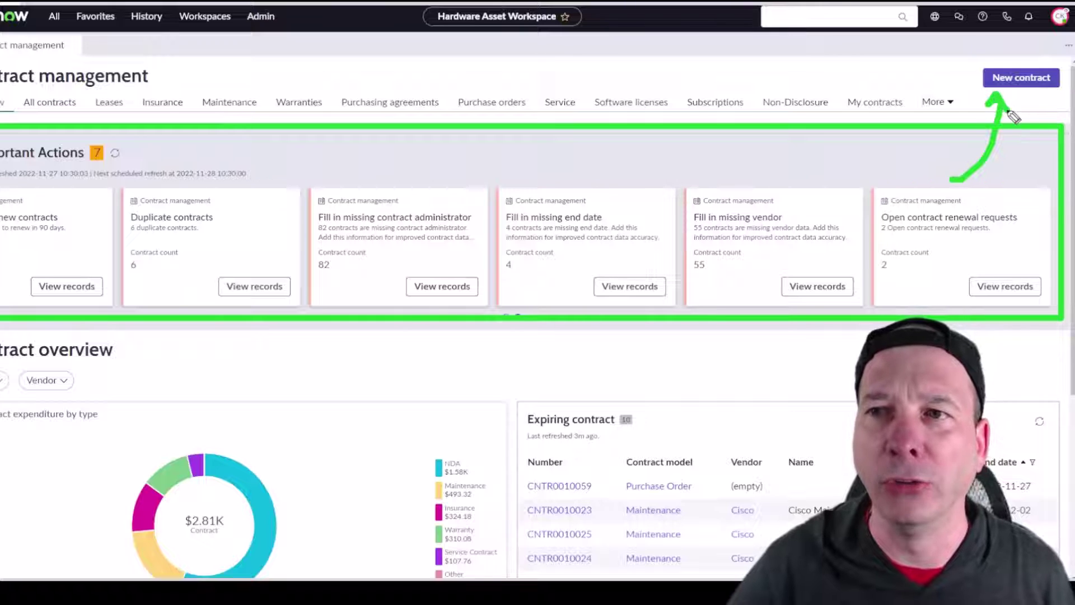
pyautogui.press('Escape')
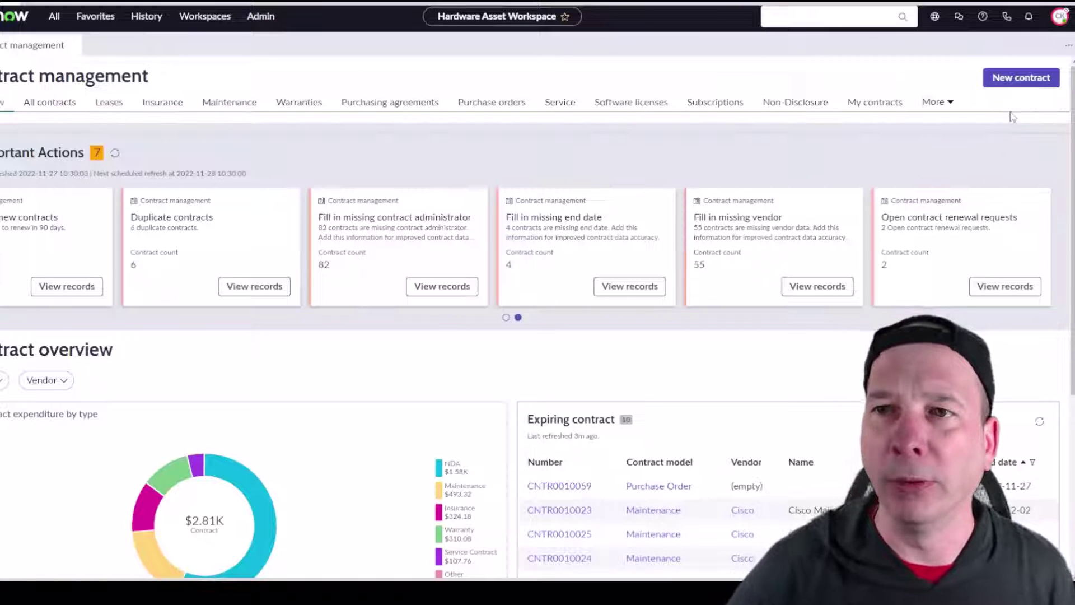
pyautogui.click(1021, 78)
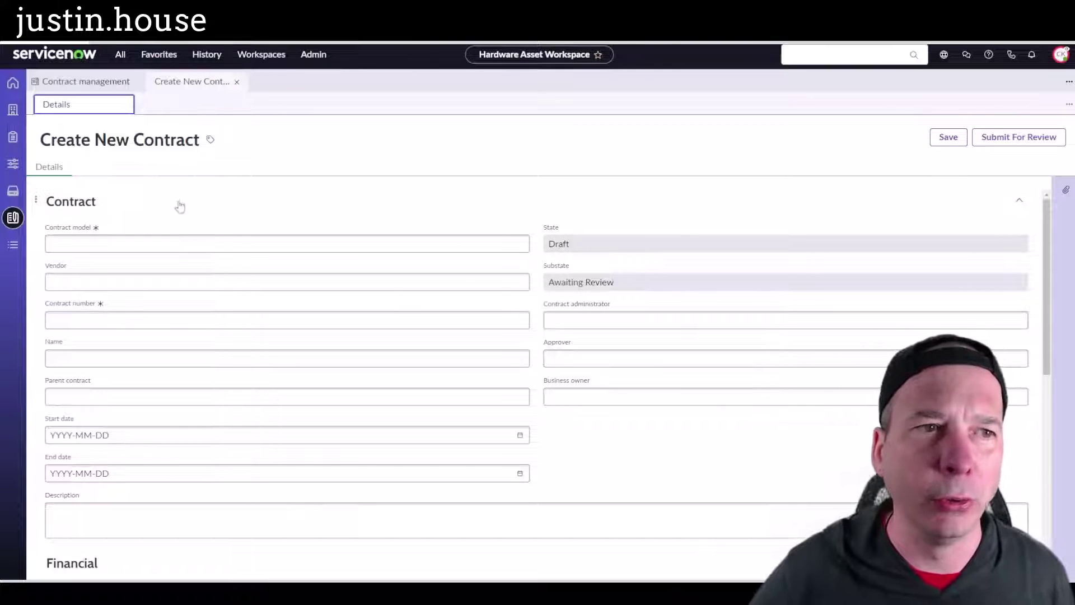
pyautogui.click(190, 241)
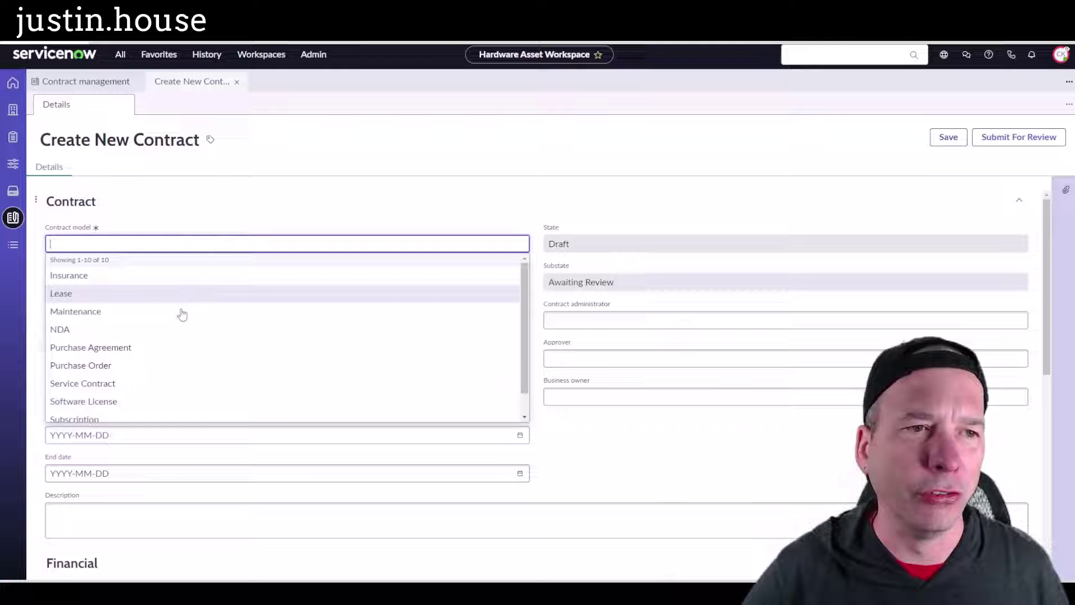
pyautogui.click(226, 201)
pyautogui.click(224, 205)
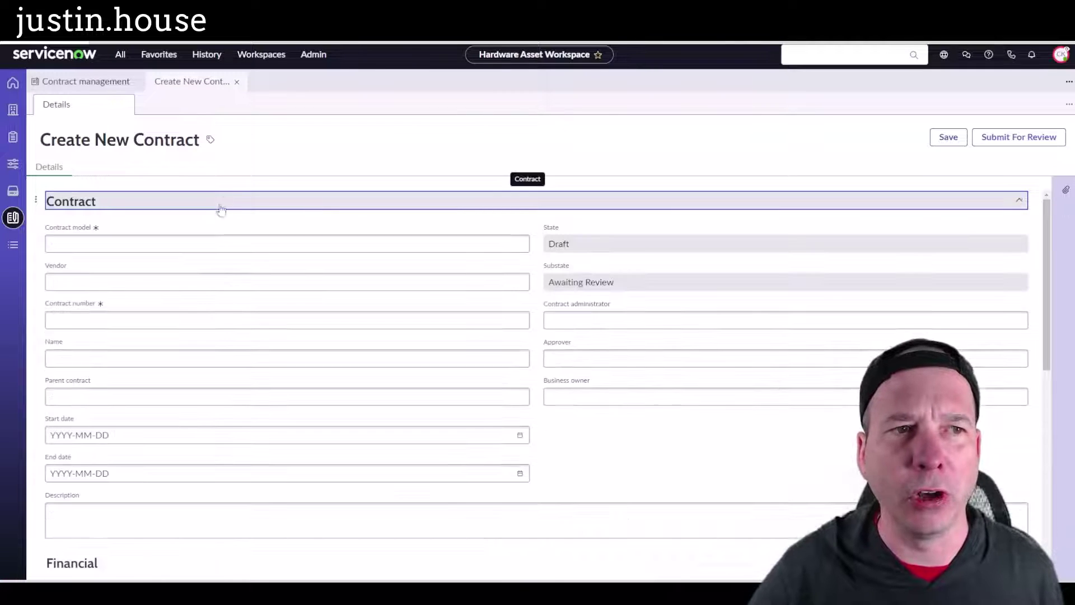
pyautogui.scroll(-5, 389, 330)
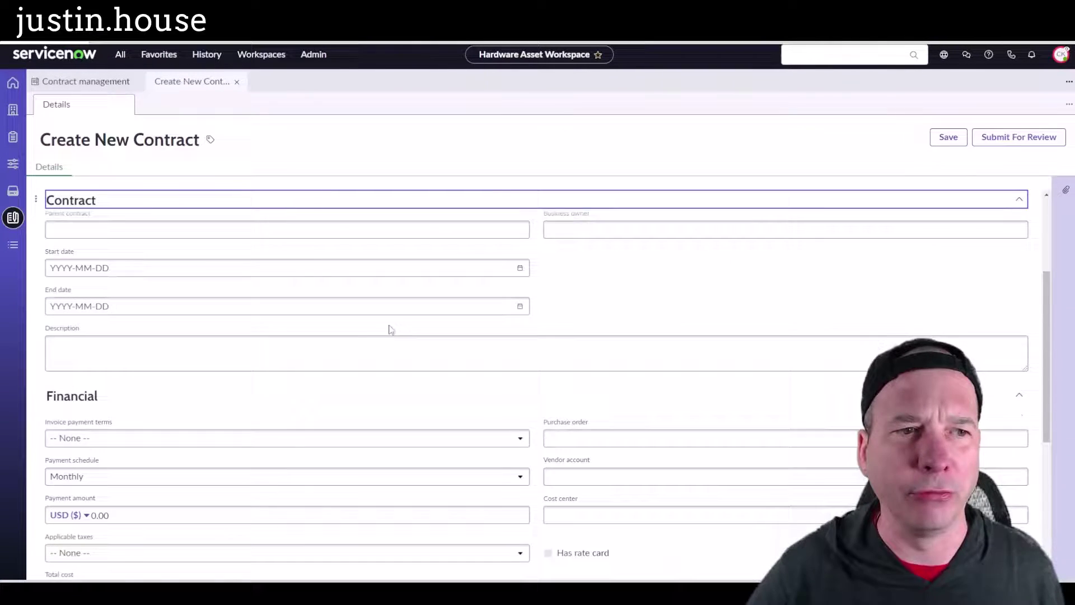
pyautogui.scroll(-4, 268, 298)
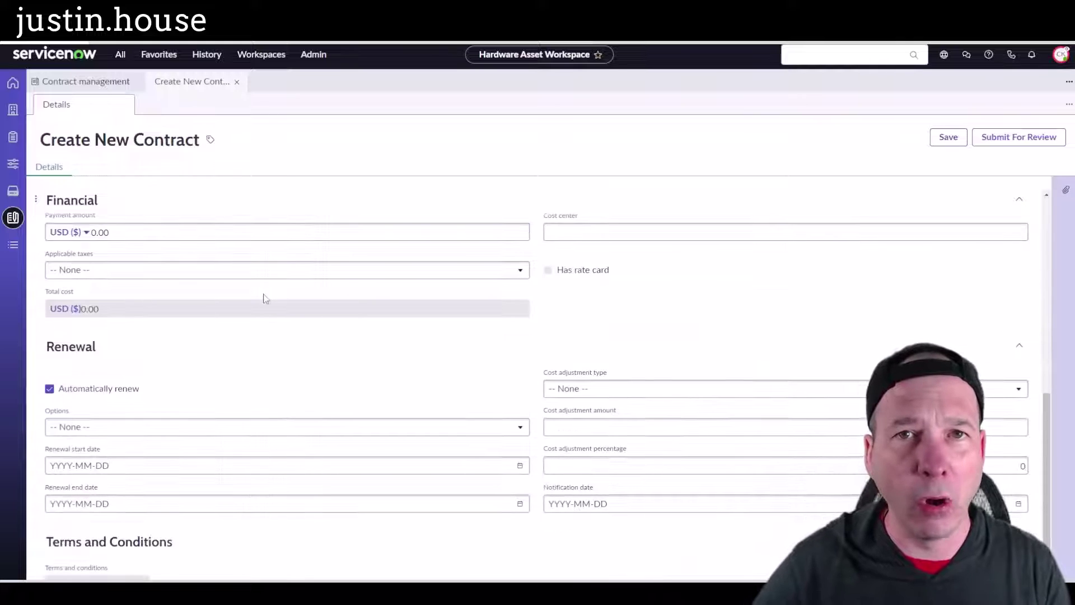
pyautogui.scroll(9, 242, 432)
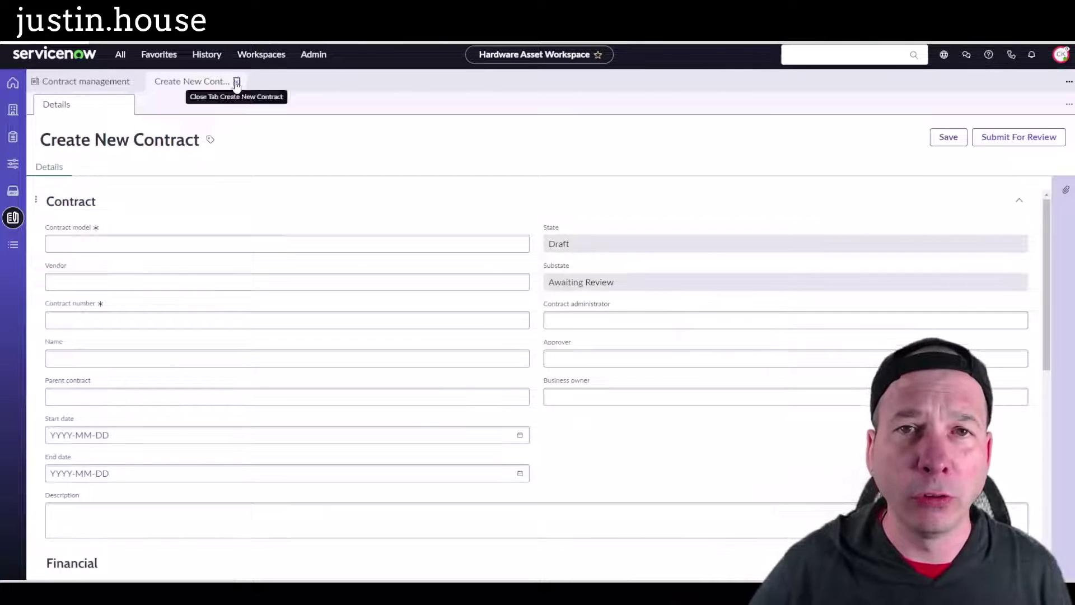
pyautogui.click(238, 82)
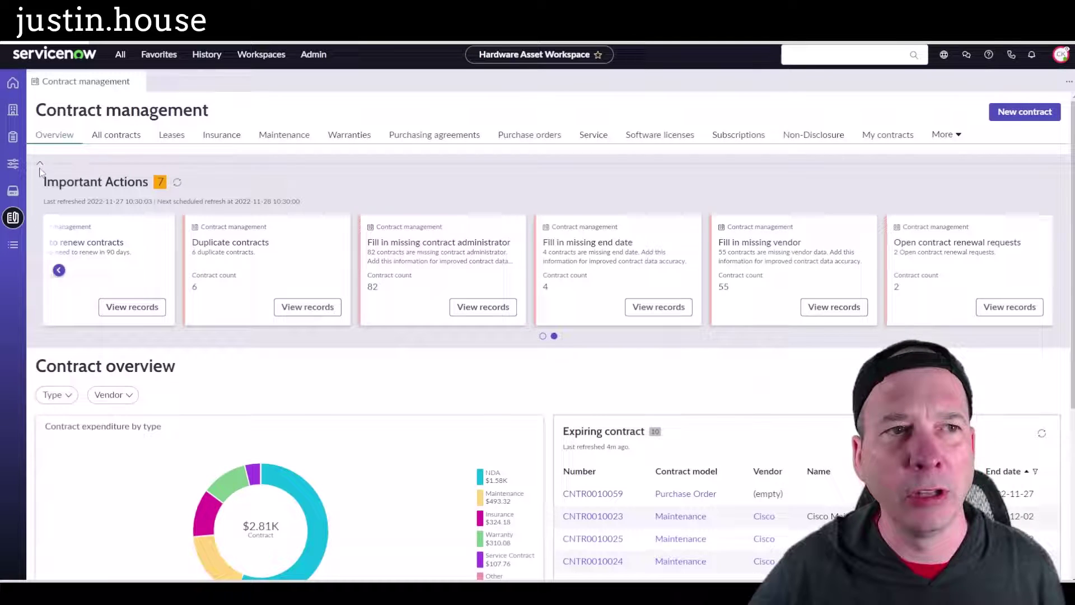
# Step: Collapse Important Actions and review the $2.81K expenditure by type and vendor charts
pyautogui.click(40, 163)
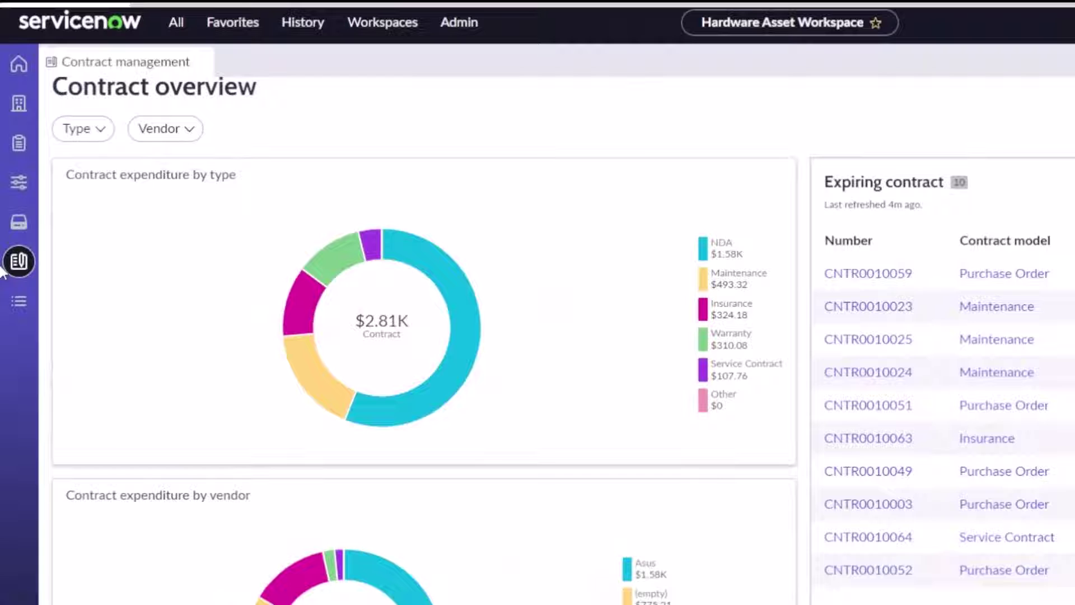
pyautogui.moveTo(54, 158); pyautogui.dragTo(802, 473)
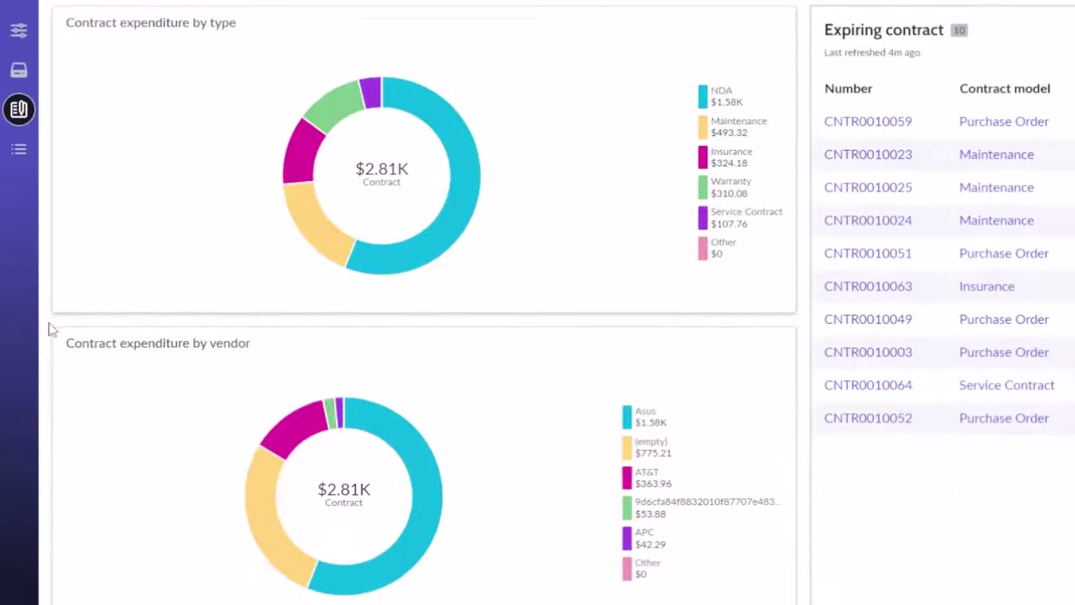
pyautogui.moveTo(47, 248); pyautogui.dragTo(800, 566)
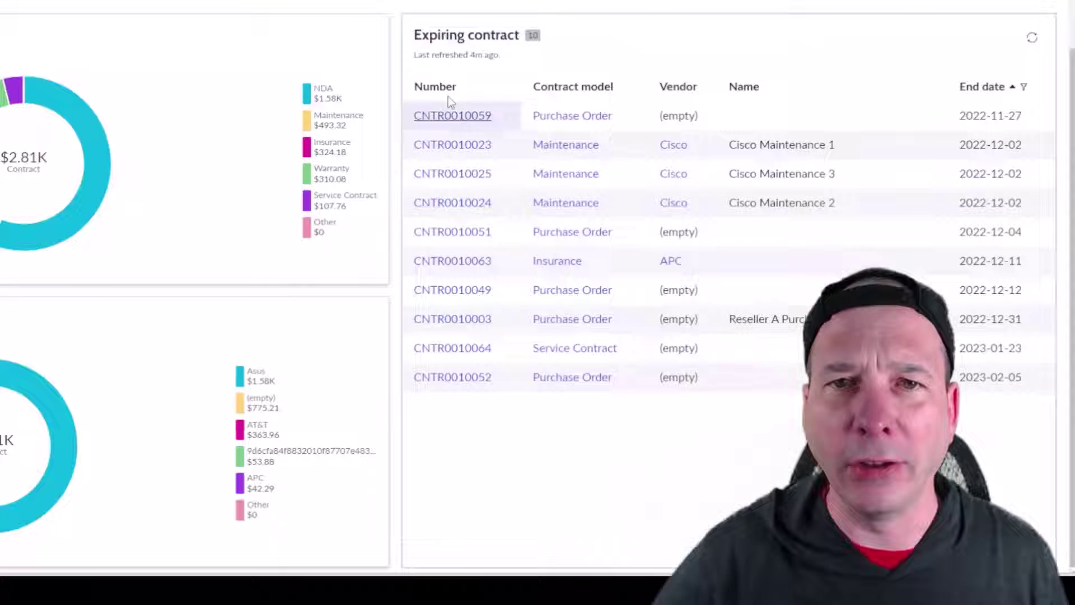
# Step: Return the Important Actions cards to their first page and scroll to the Expiring contract list
pyautogui.scroll(2, 538, 302)
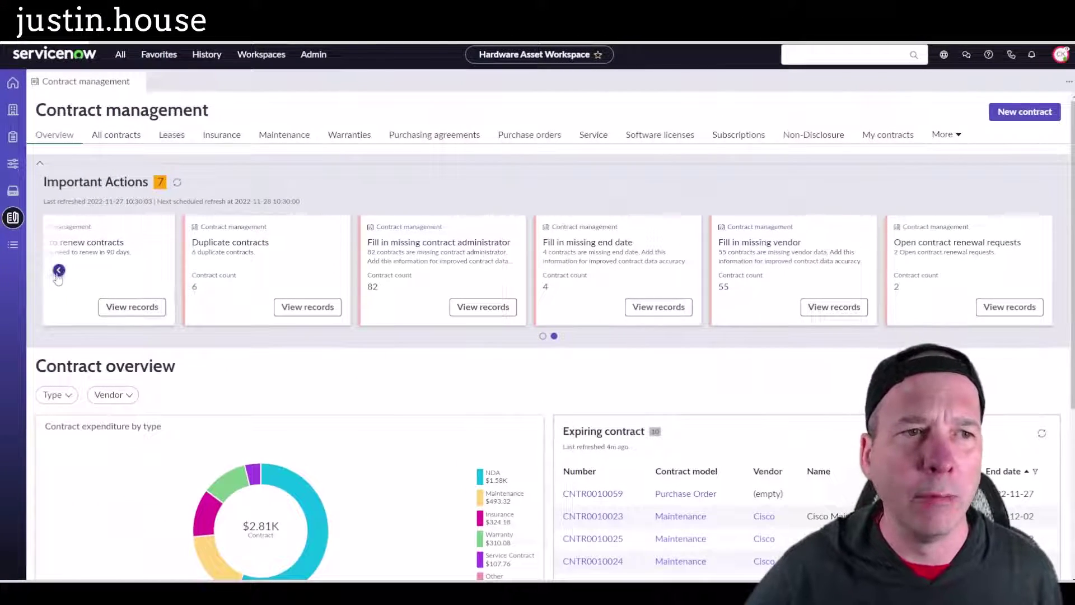
pyautogui.click(59, 271)
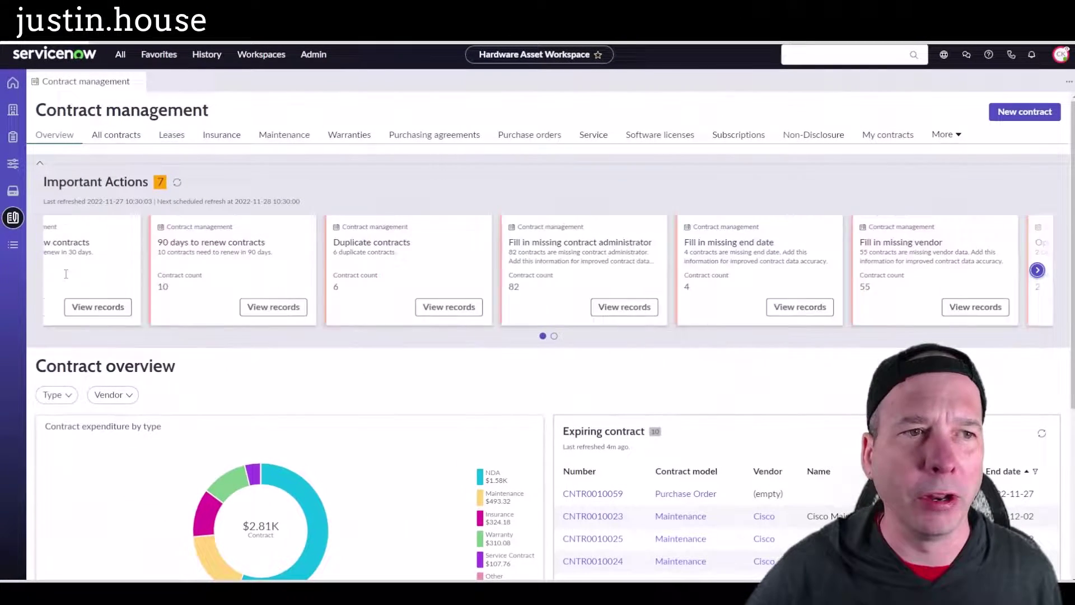
pyautogui.scroll(-5, 589, 407)
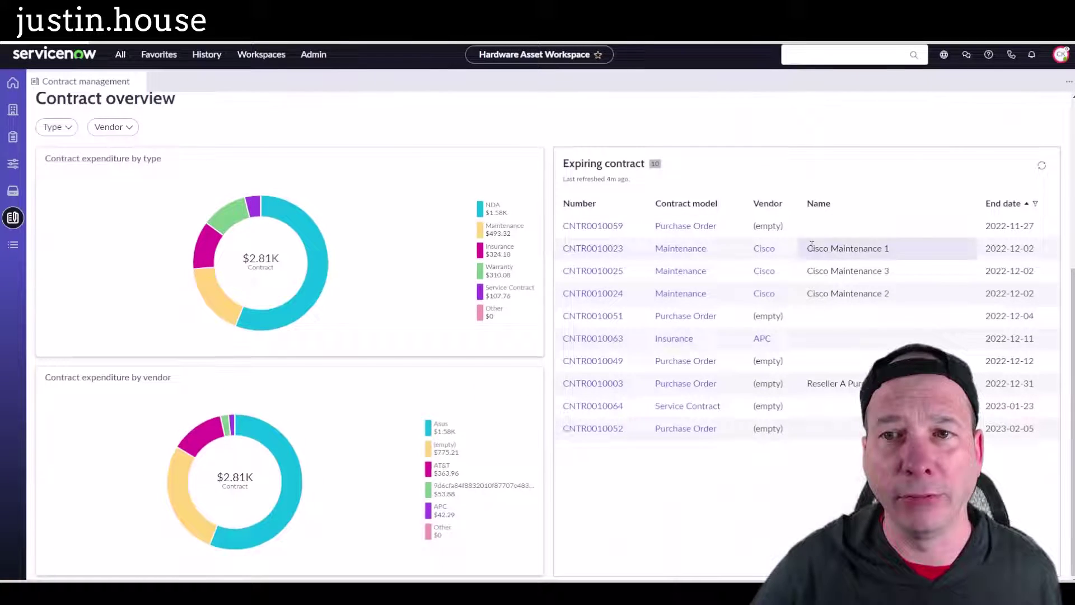
# Step: Open contract CNTR000200, review its Financial, Renewal and Terms sections, and show Terms and Conditions (1)
pyautogui.click(600, 250)
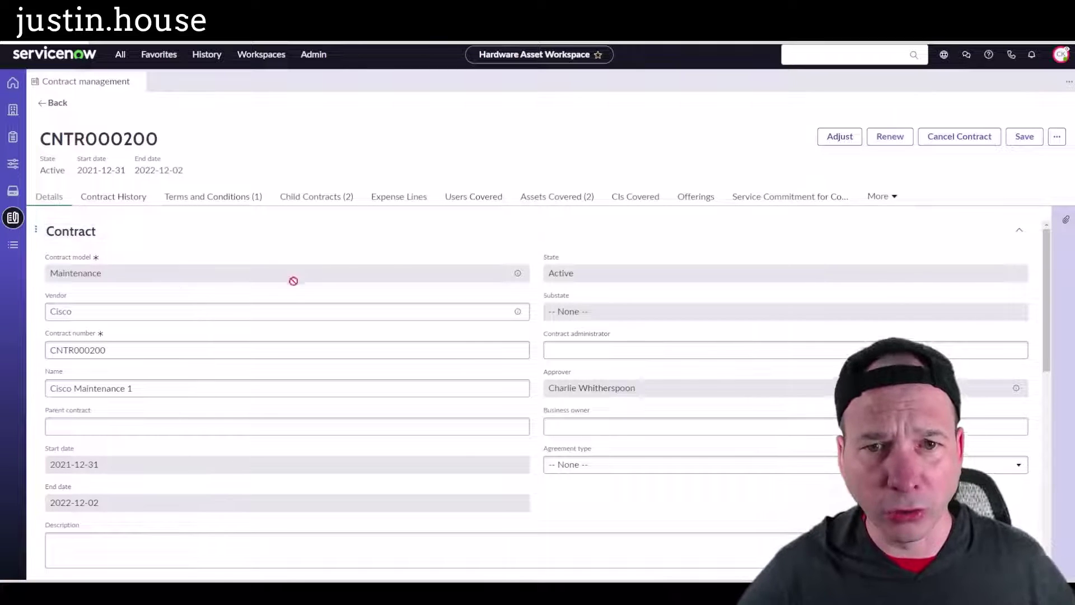
pyautogui.scroll(-2, 292, 285)
pyautogui.scroll(-5, 293, 302)
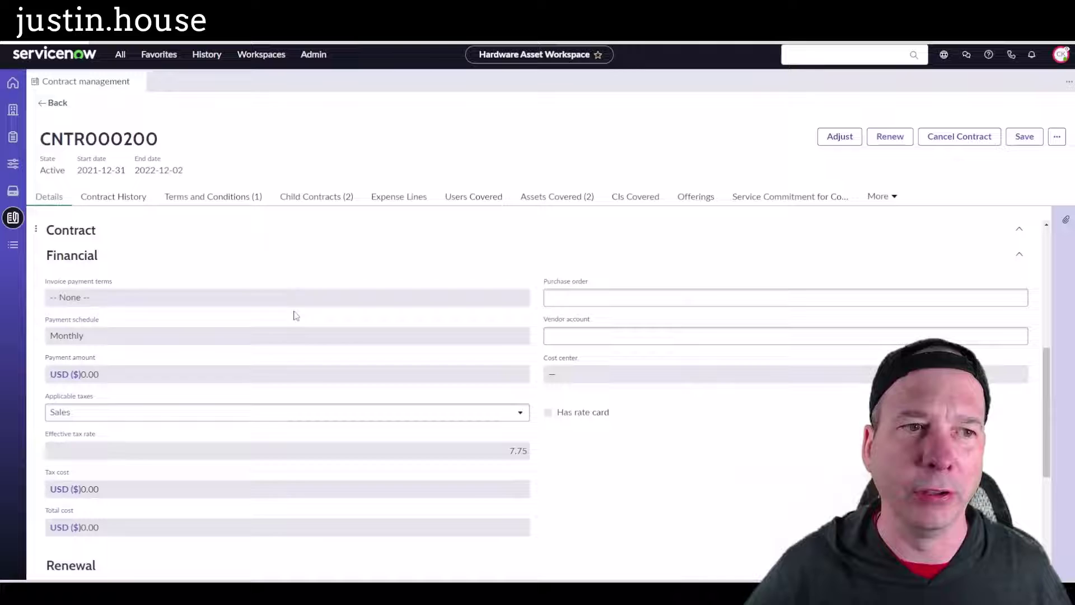
pyautogui.scroll(-4, 295, 311)
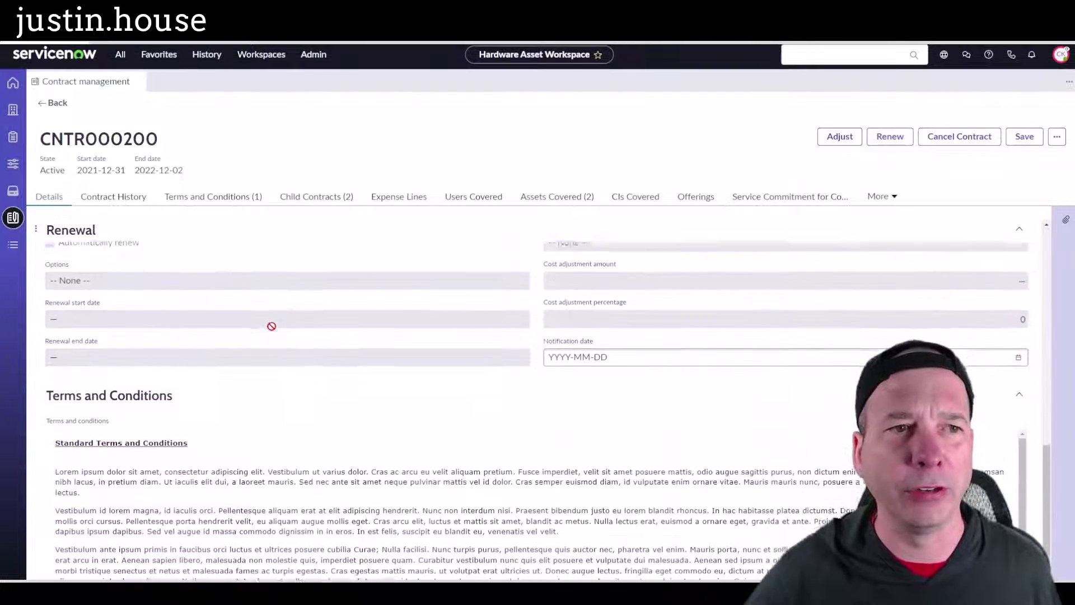
pyautogui.scroll(1, 224, 333)
pyautogui.scroll(-2, 157, 358)
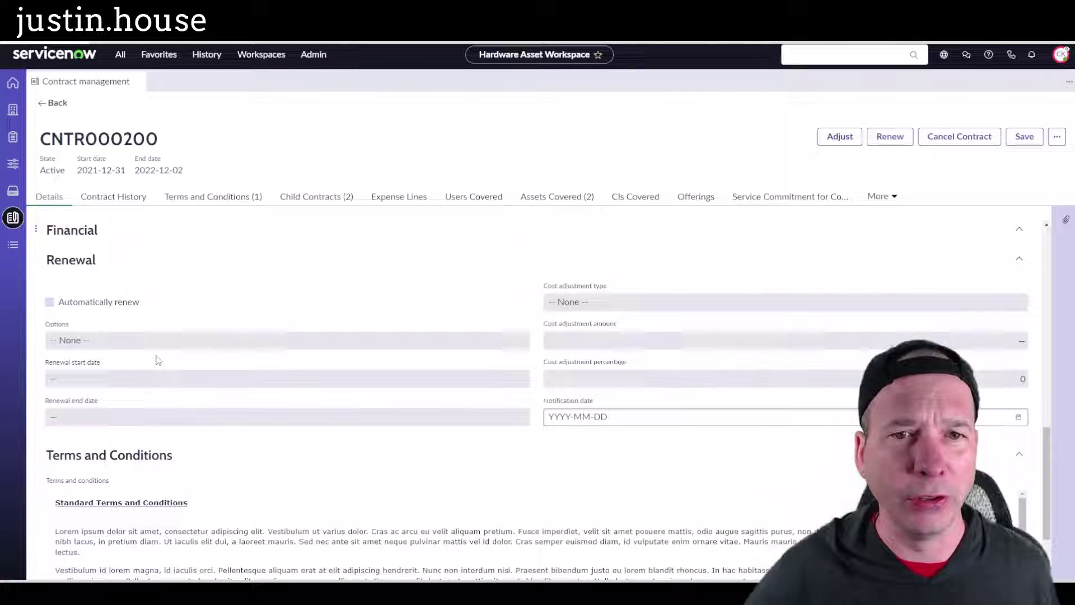
pyautogui.scroll(-2, 449, 401)
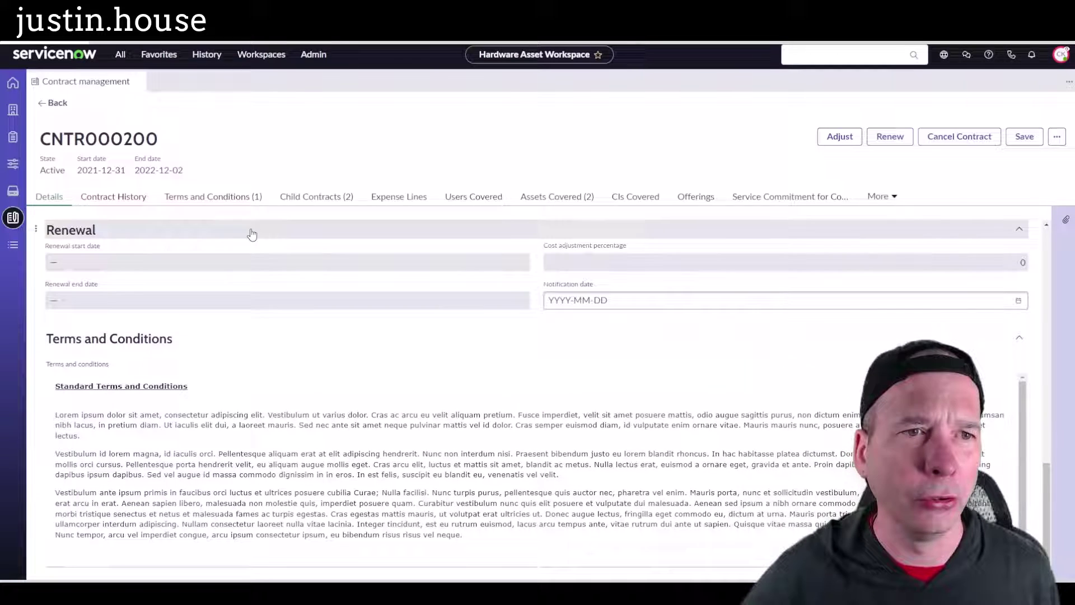
pyautogui.click(226, 199)
# Step: Review CNTR000200's two child contracts and two In use covered assets, then return to its details
pyautogui.click(320, 203)
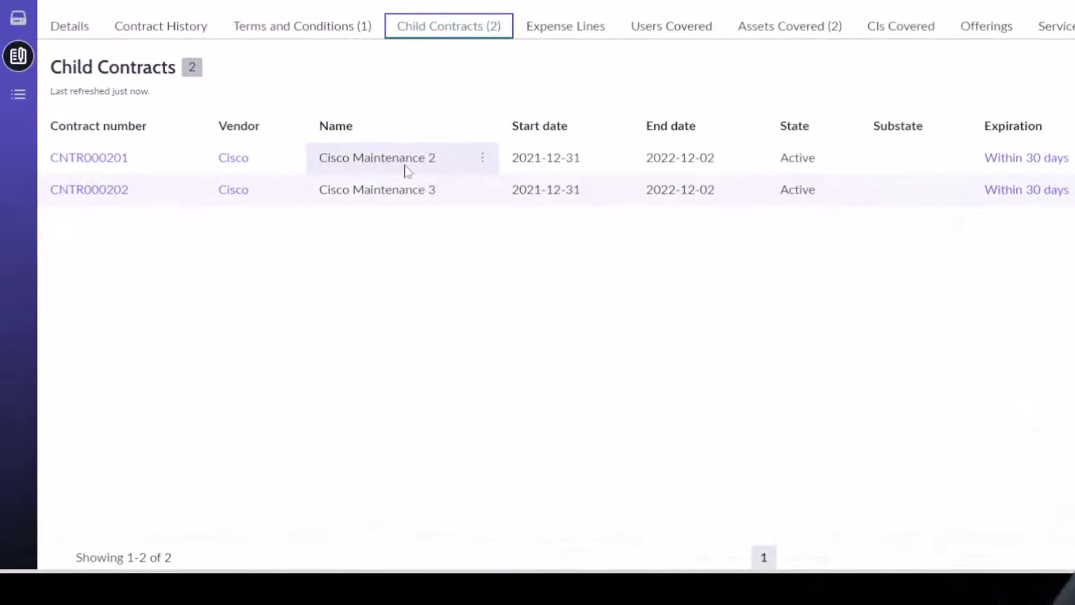
pyautogui.click(798, 26)
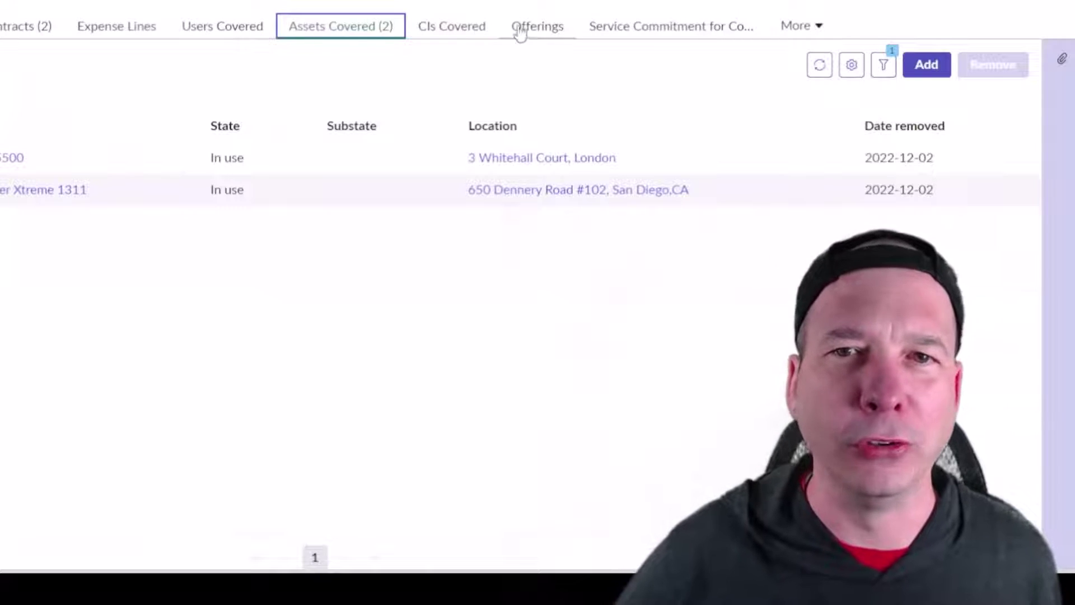
pyautogui.click(819, 26)
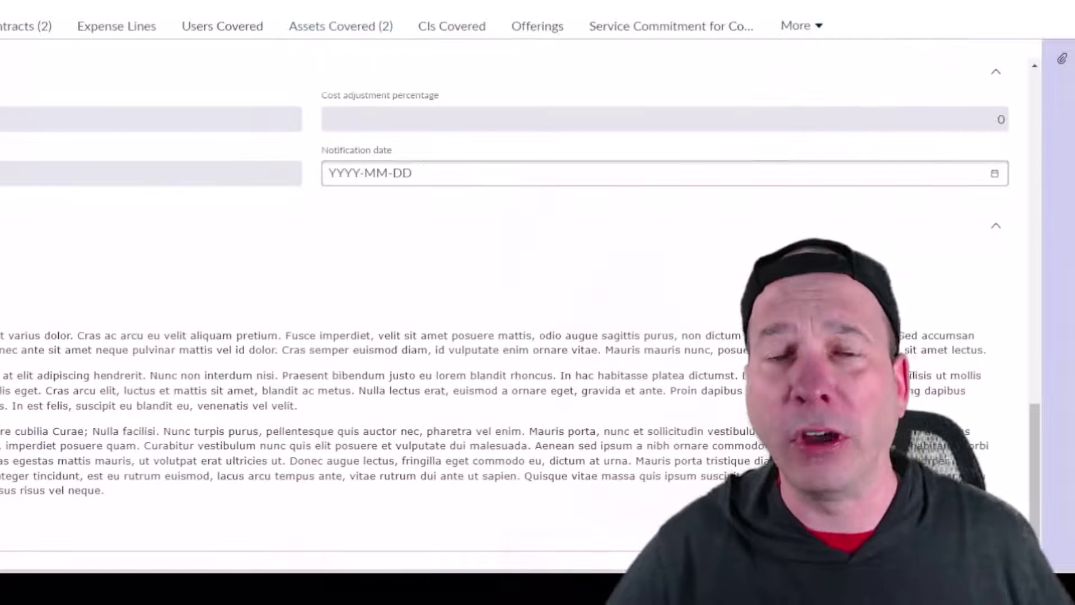
pyautogui.scroll(10, 521, 336)
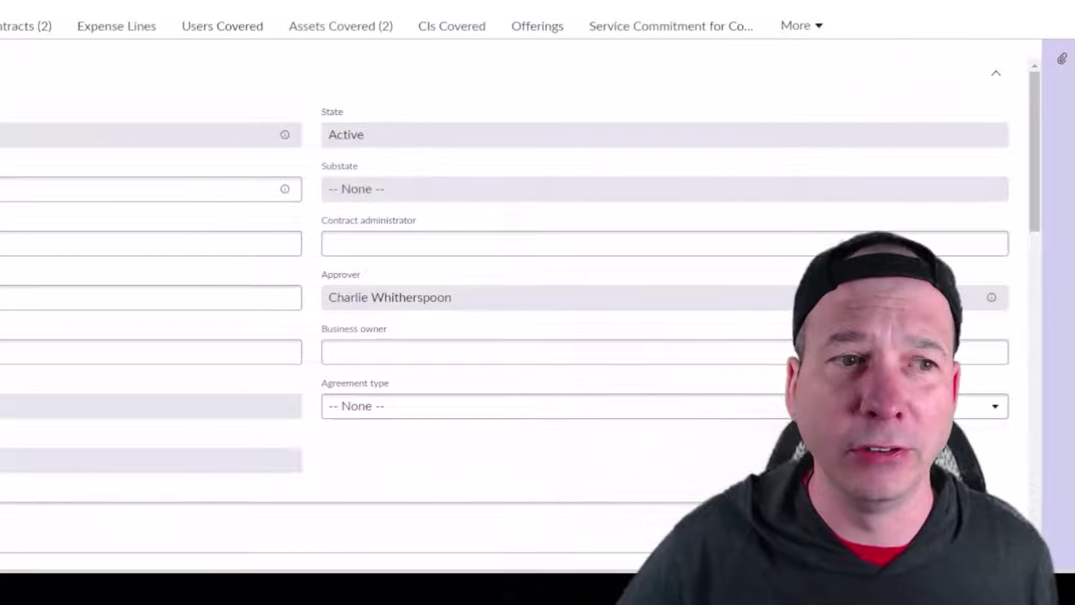
pyautogui.scroll(-3, 504, 308)
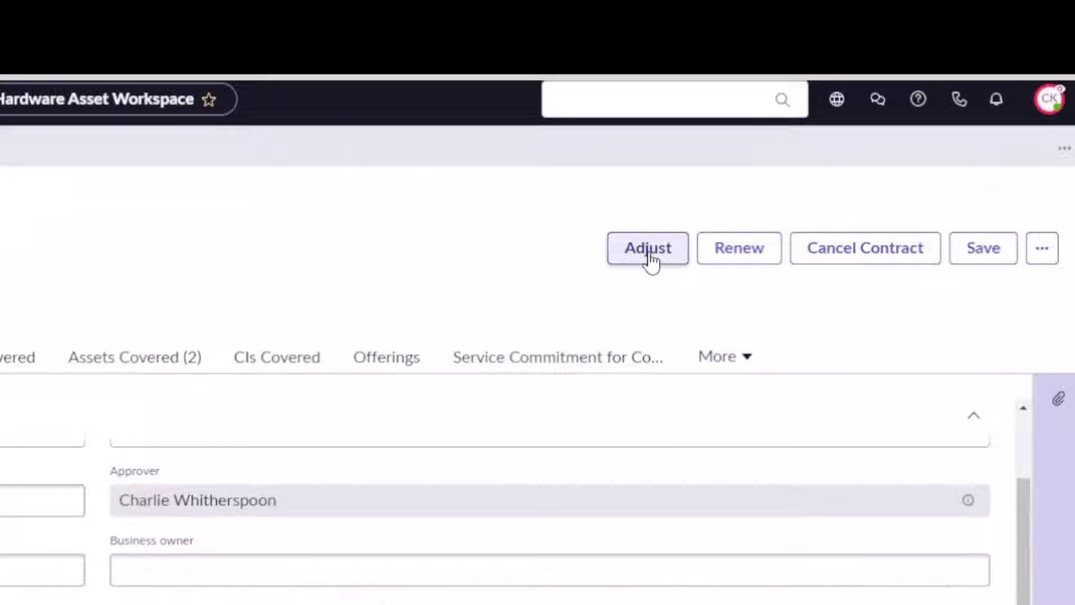
# Step: Cancel both the contract renewal and the date and payment adjustment, then list the additional actions
pyautogui.click(747, 214)
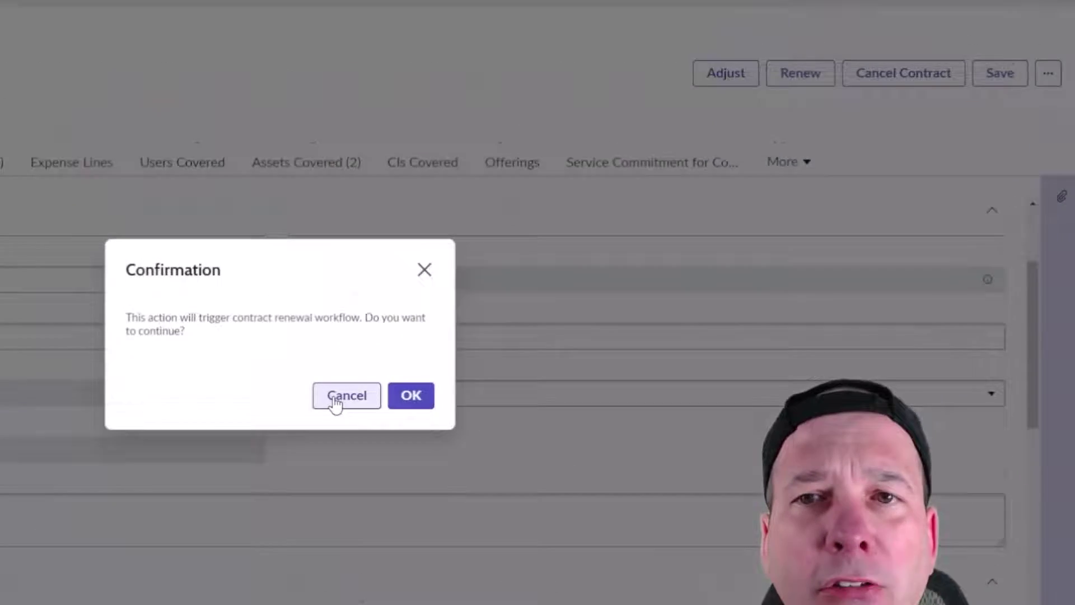
pyautogui.click(424, 277)
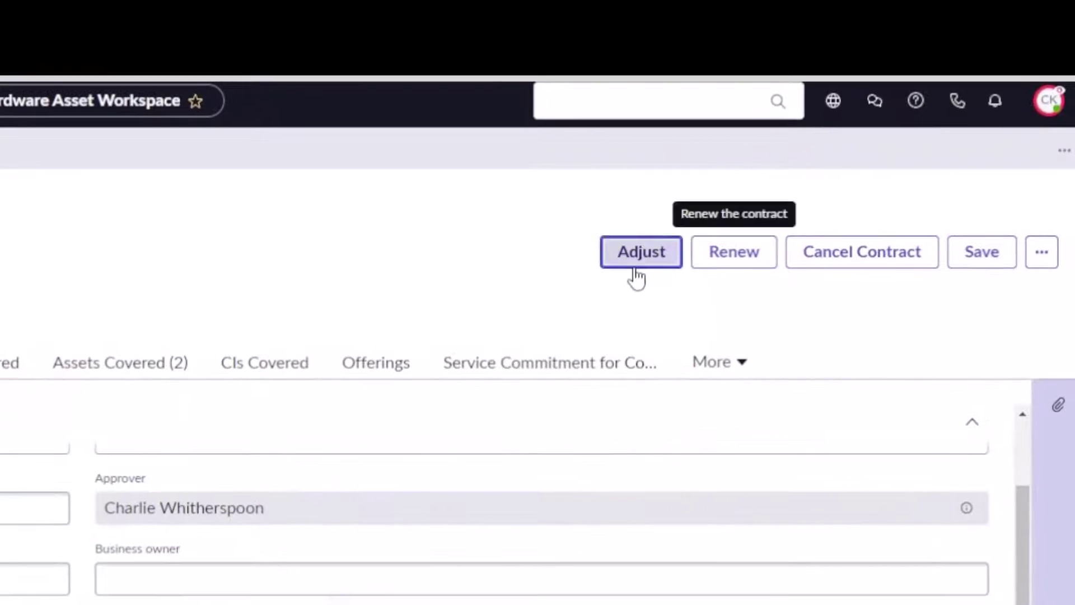
pyautogui.click(638, 258)
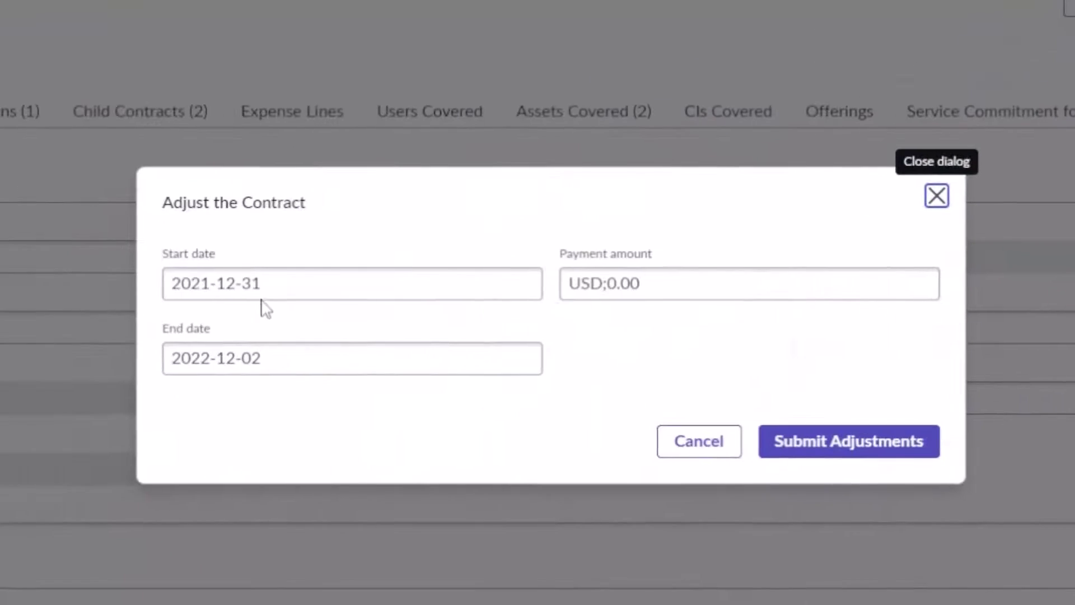
pyautogui.click(267, 292)
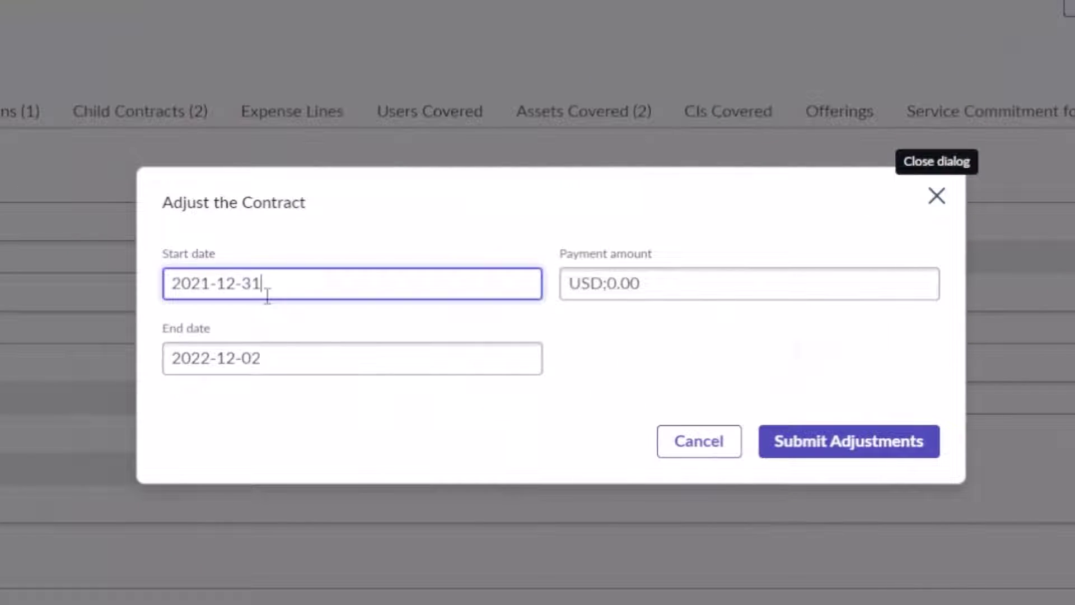
pyautogui.click(269, 353)
pyautogui.press('Tab')
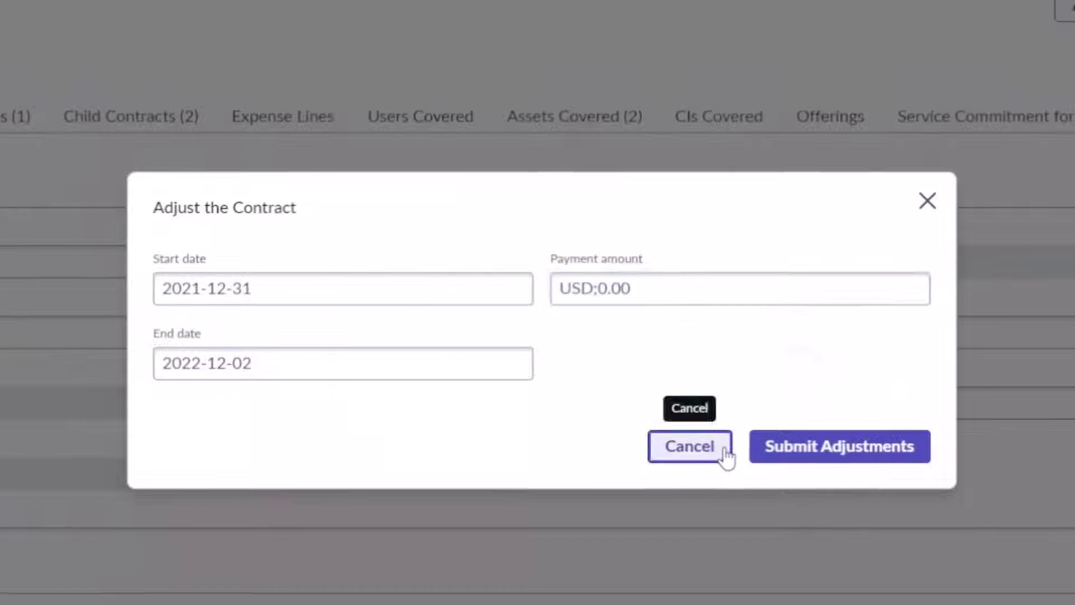
pyautogui.click(731, 446)
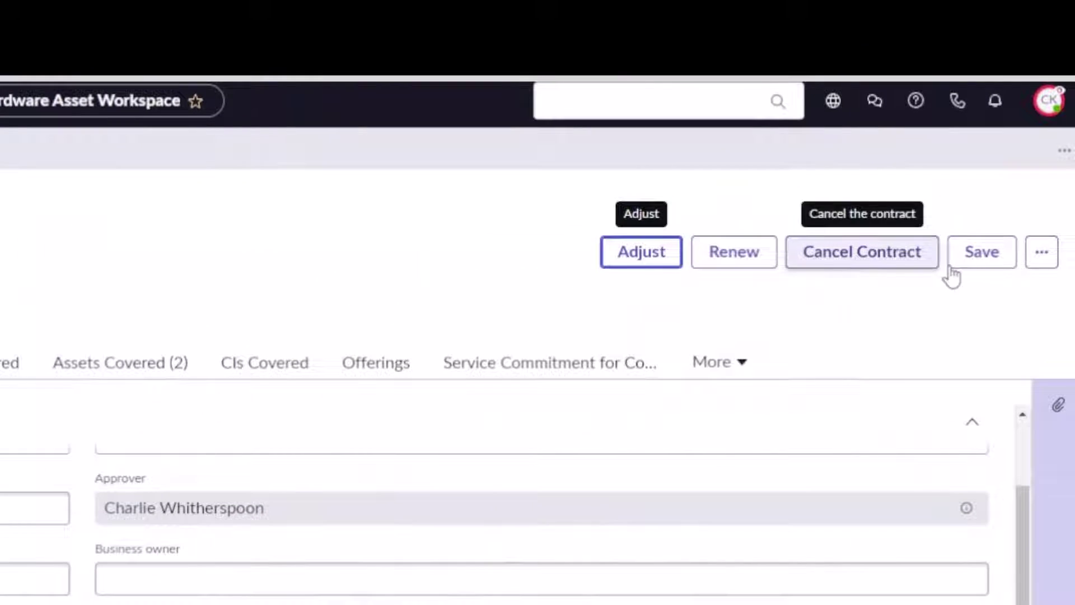
pyautogui.click(1048, 259)
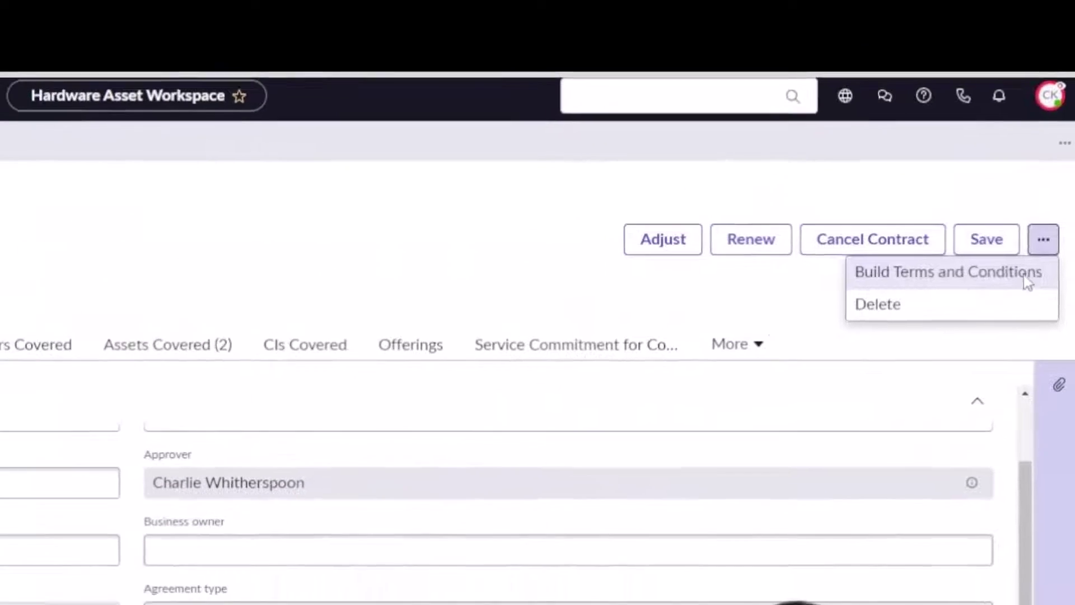
# Step: Build CNTR000200's terms and conditions in English and select the Standard Terms and Conditions text
pyautogui.click(1028, 280)
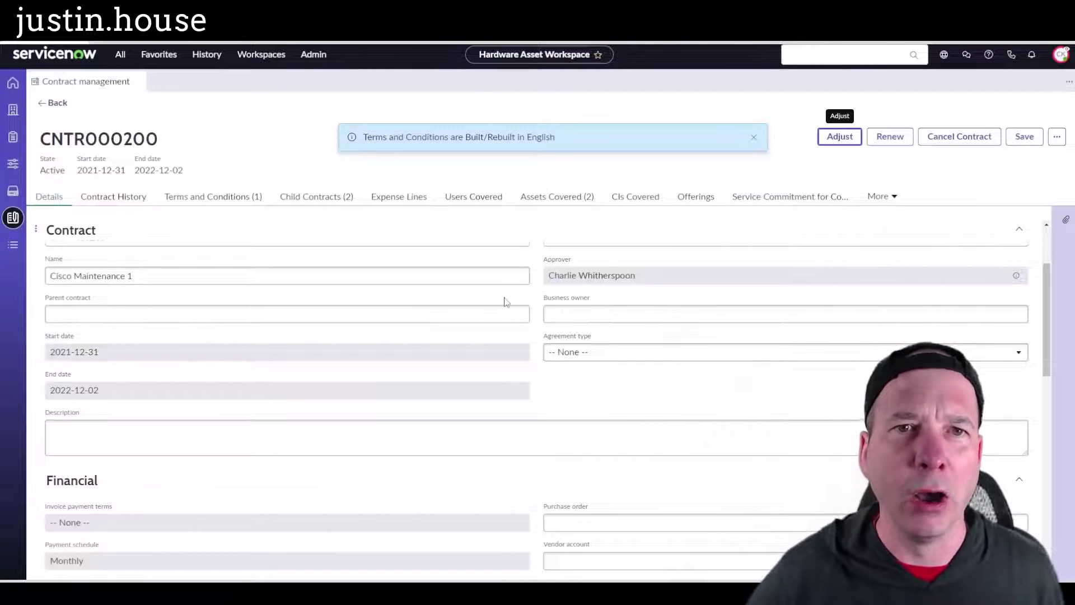
pyautogui.scroll(-10, 506, 303)
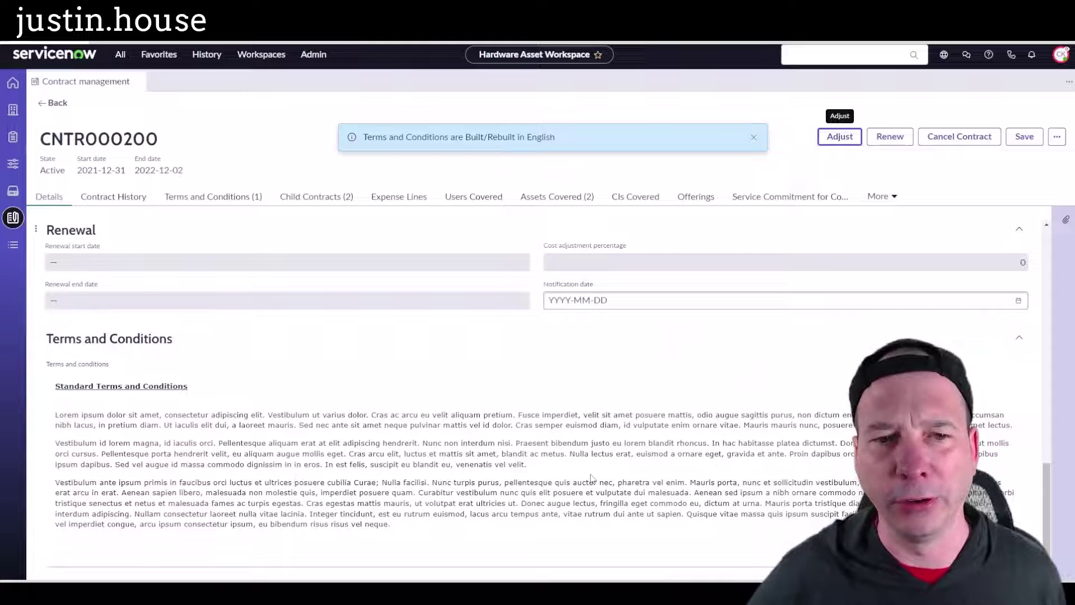
pyautogui.moveTo(438, 539); pyautogui.dragTo(2, 417)
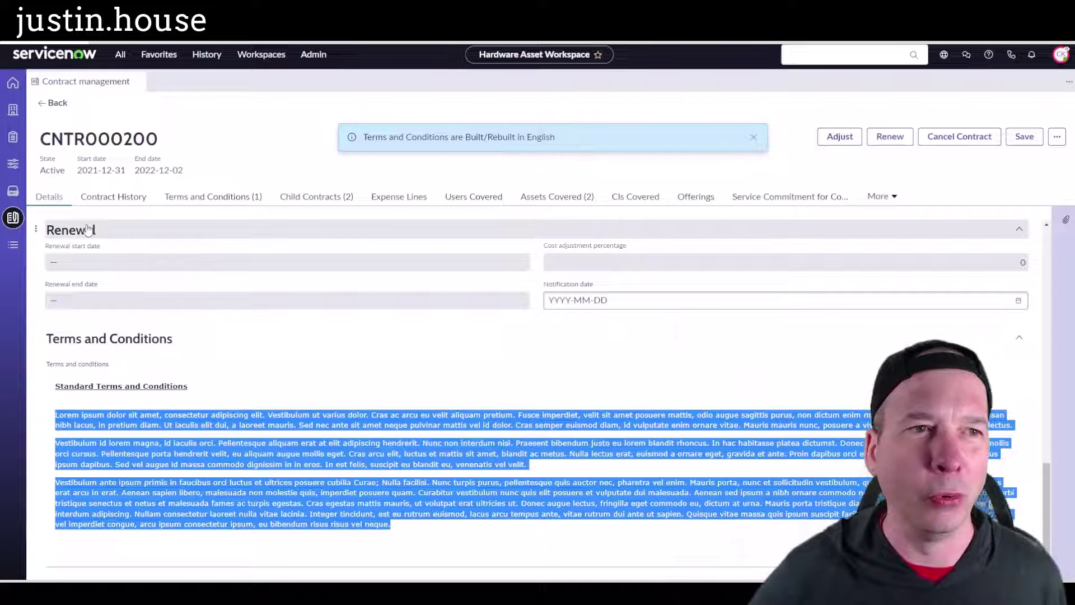
# Step: Return to the Contract management overview and reveal the My approvals and Terms and conditions views
pyautogui.click(56, 103)
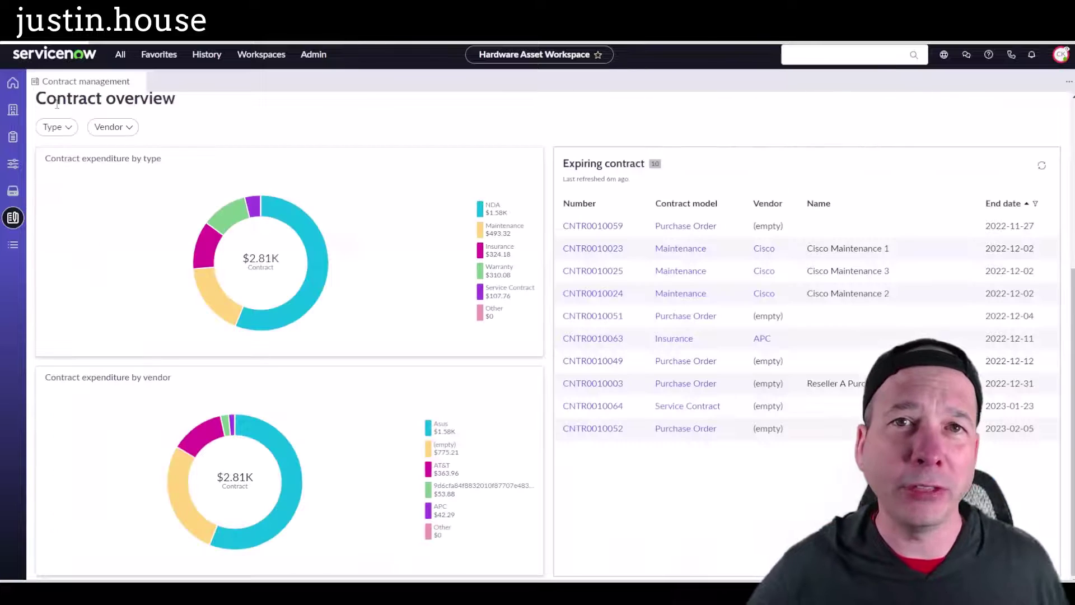
pyautogui.scroll(5, 163, 335)
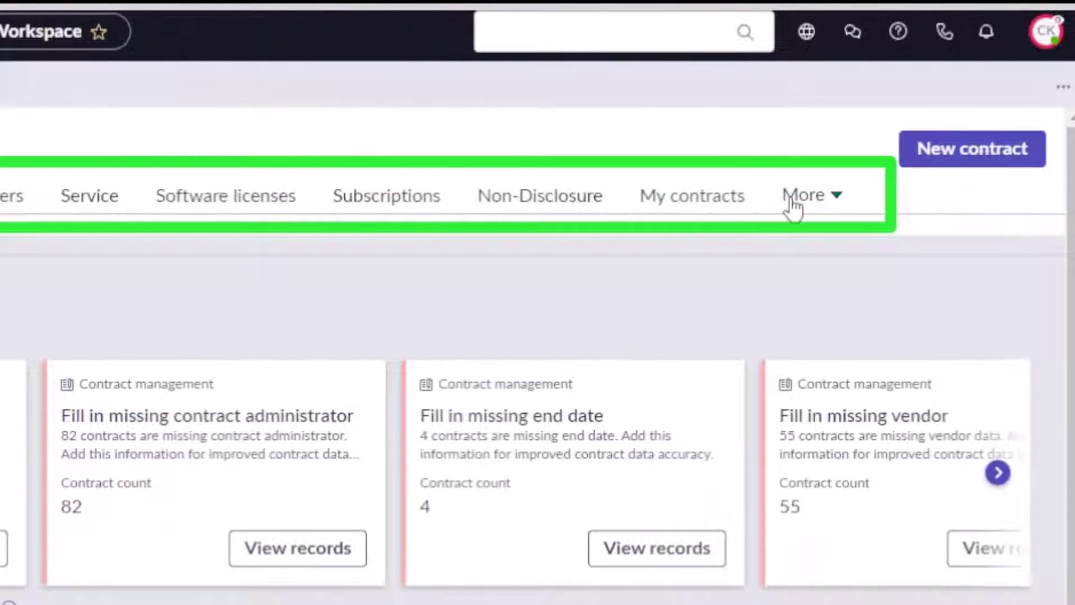
pyautogui.click(831, 200)
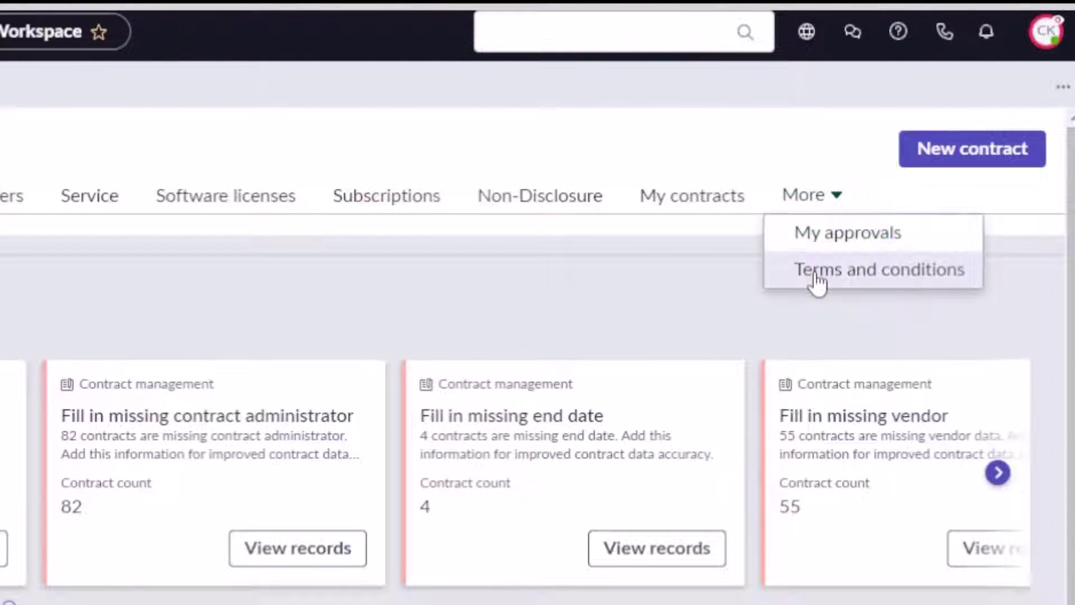